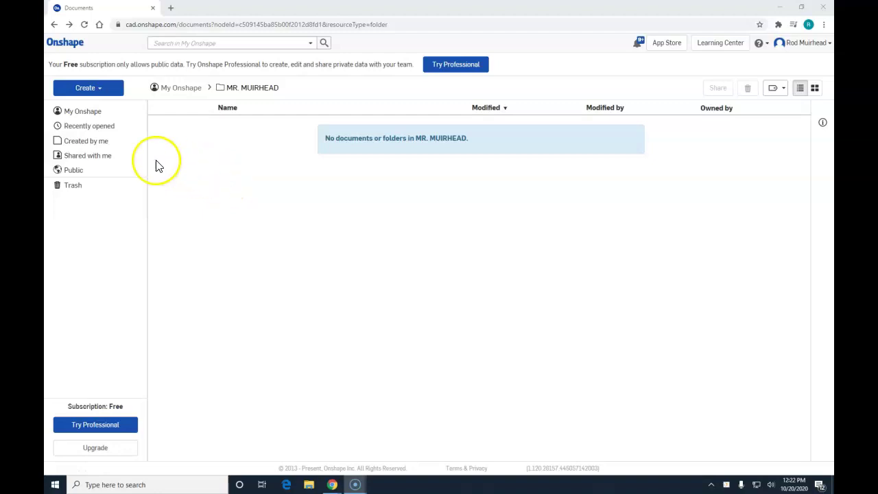
Create a new public Onshape document named DICE.
left_click(89, 90)
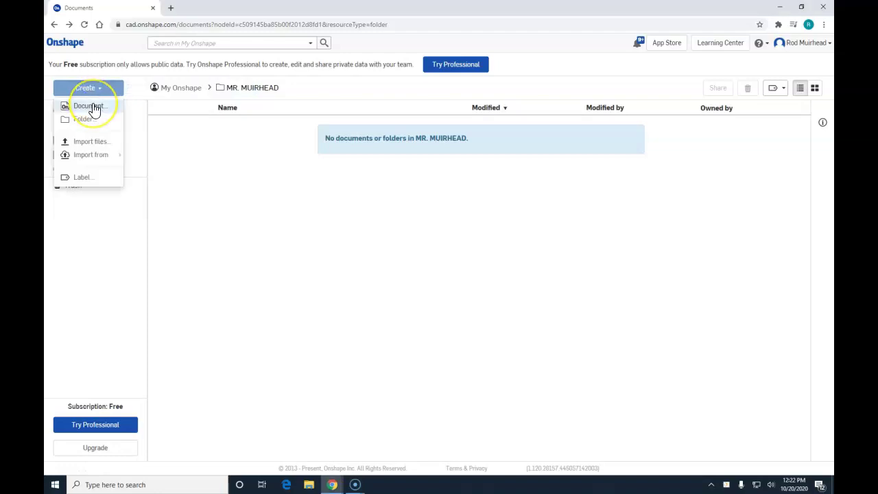
left_click(91, 106)
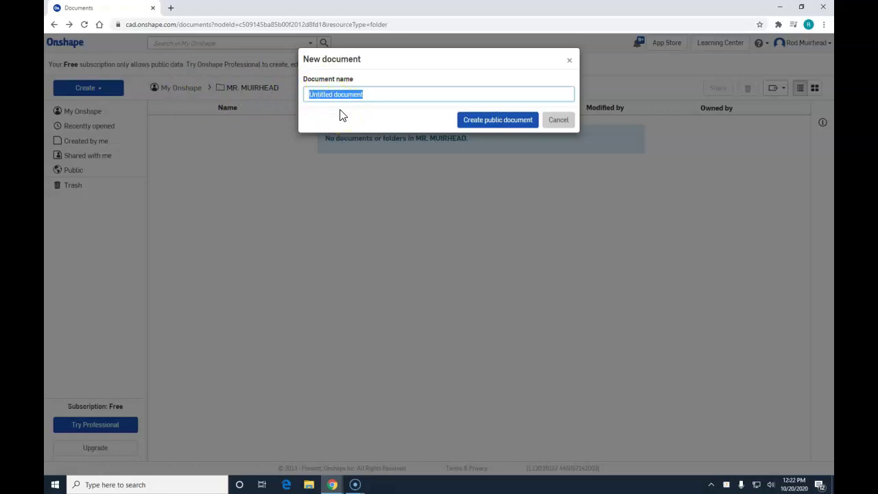
type("DICE")
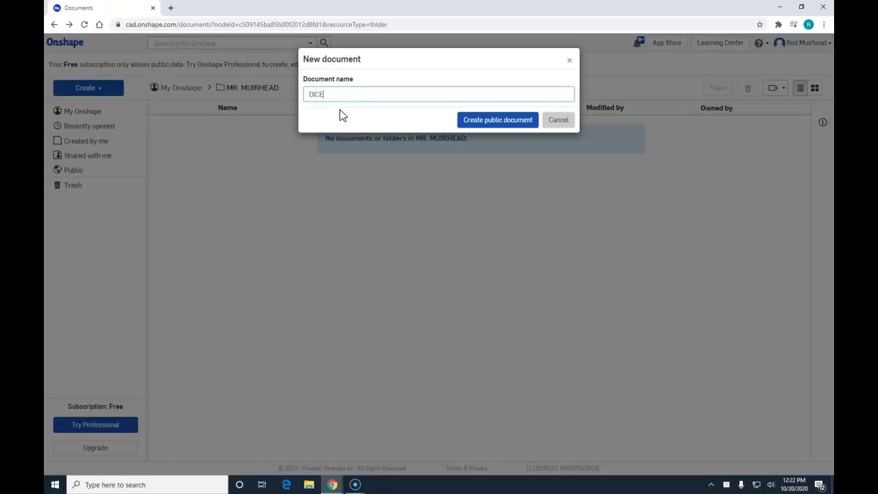
left_click(476, 123)
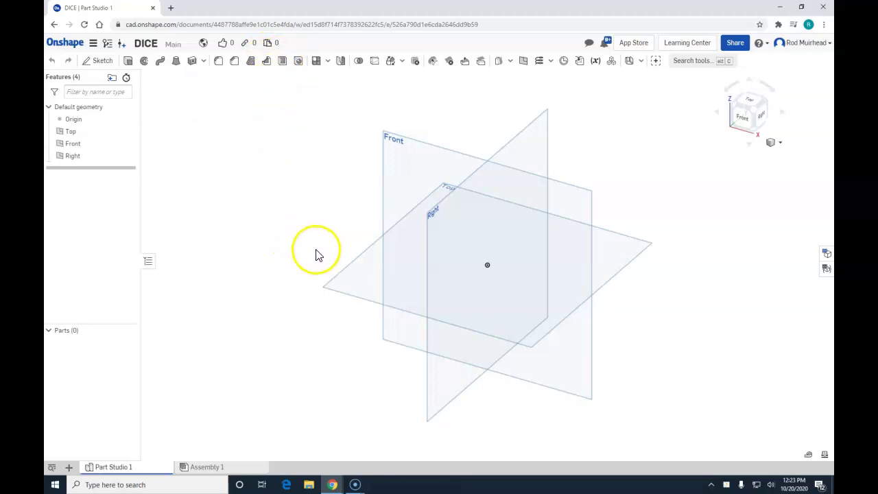
Start a new sketch on the Top plane and look straight down onto it.
left_click(349, 263)
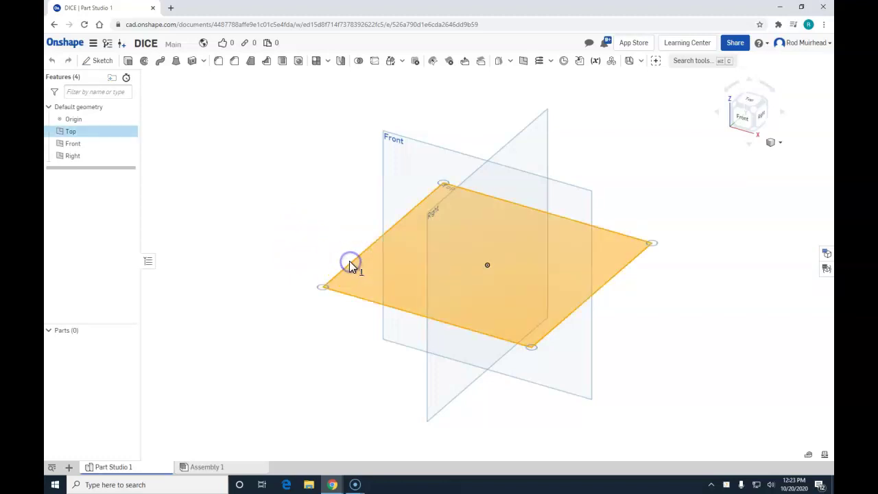
right_click(350, 268)
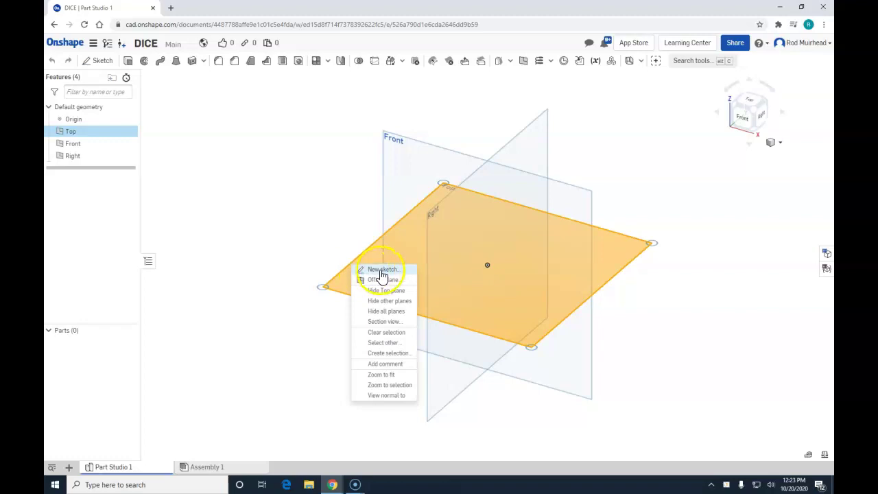
left_click(383, 270)
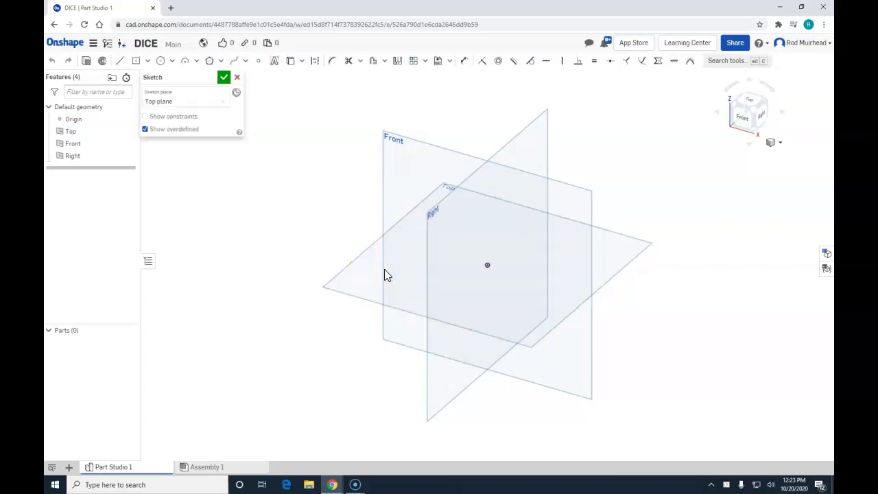
left_click(168, 104)
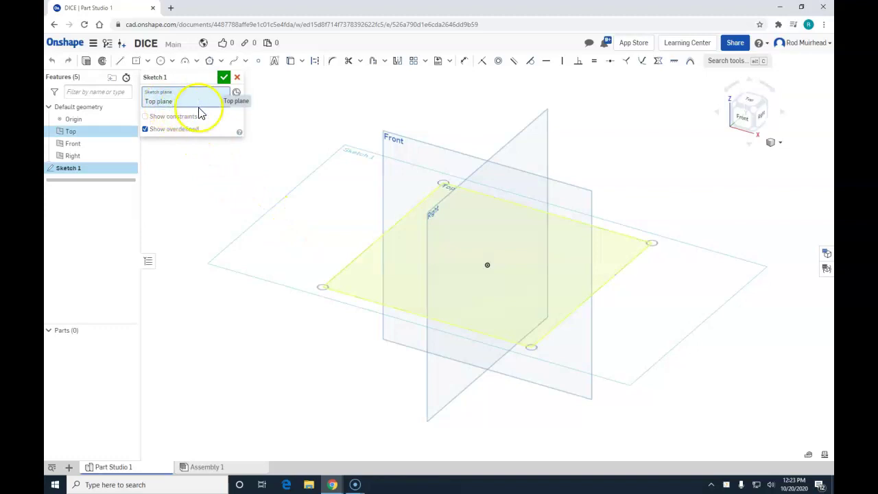
left_click(749, 101)
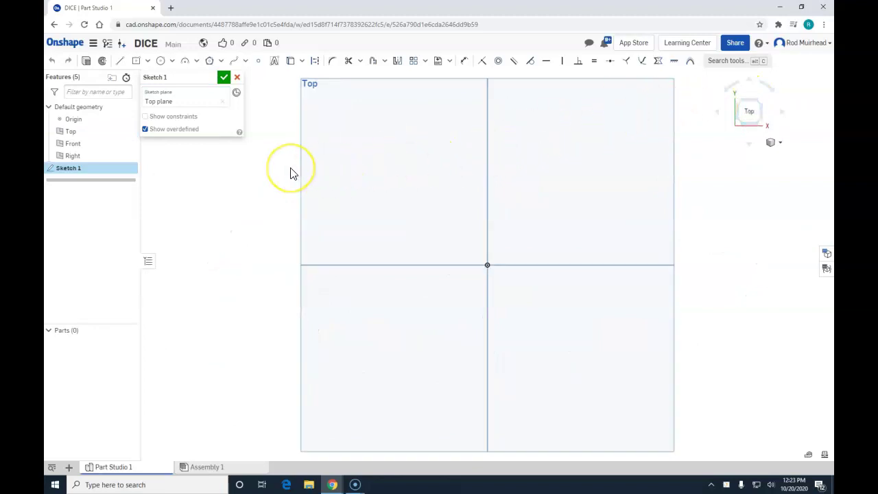
Draw a center-point rectangle from the origin, roughly 3.093 by 2.708.
left_click(148, 62)
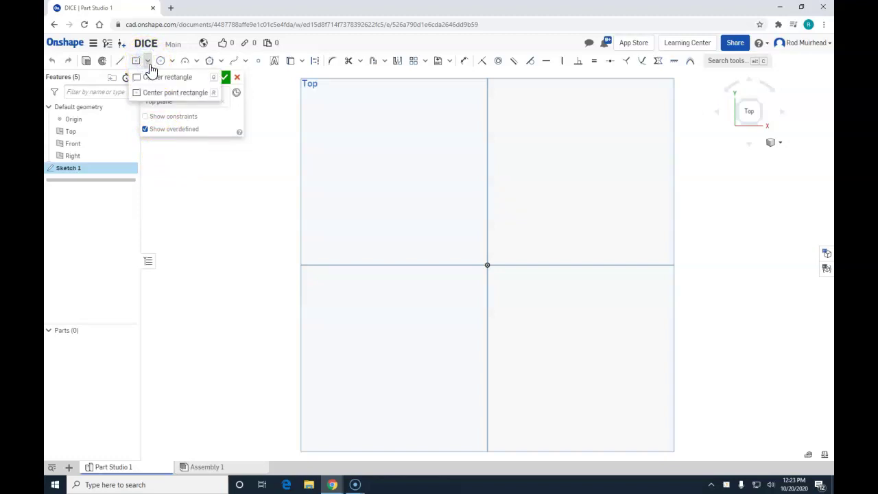
left_click(172, 94)
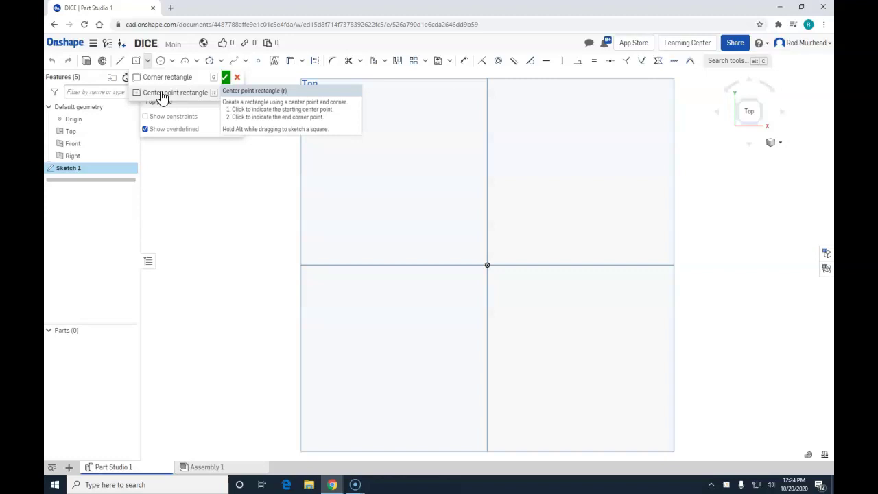
left_click(162, 94)
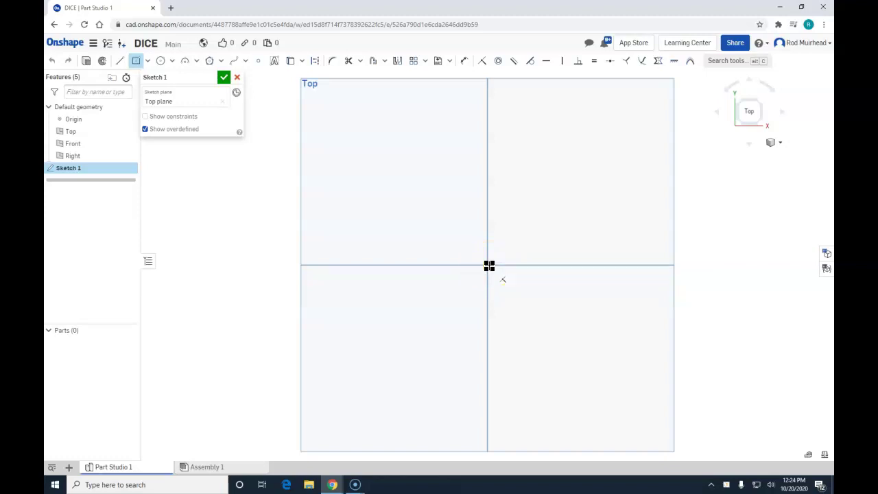
mouse_move(489, 265)
left_mouse_down()
mouse_move(453, 210)
mouse_move(391, 181)
left_mouse_up()
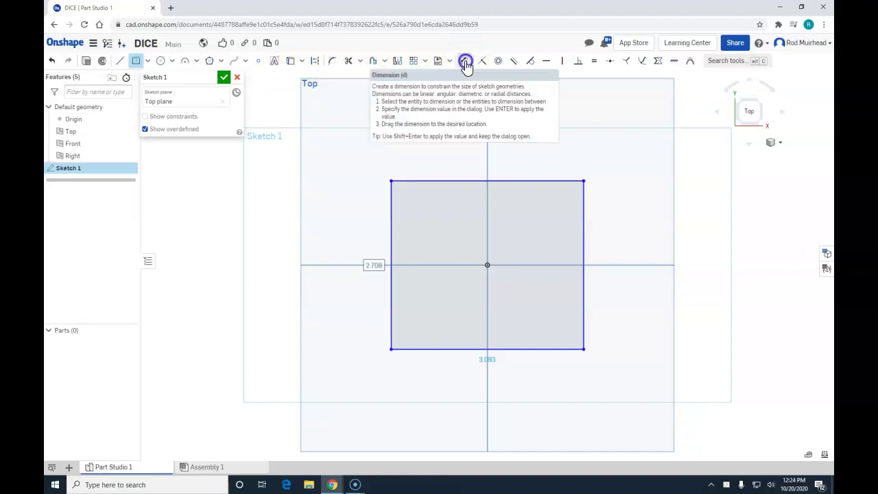
Dimension the rectangle's height to 0.5 in.
left_click(464, 62)
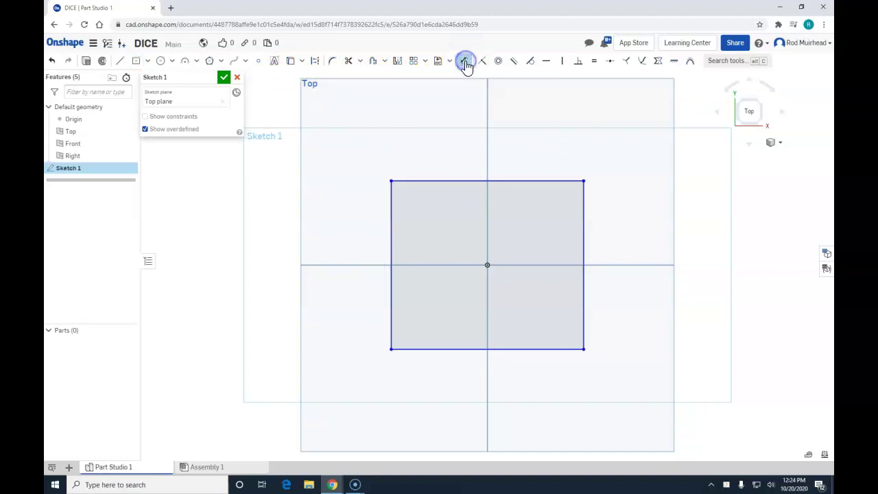
left_click(392, 195)
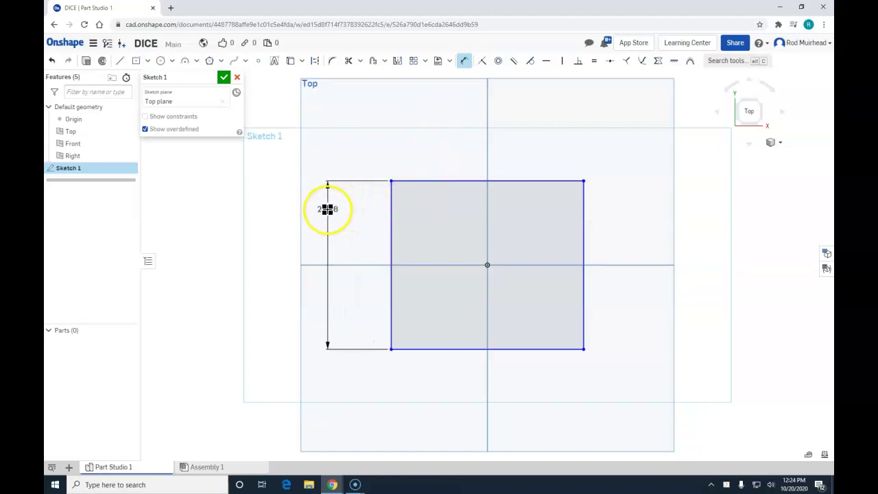
left_click(327, 209)
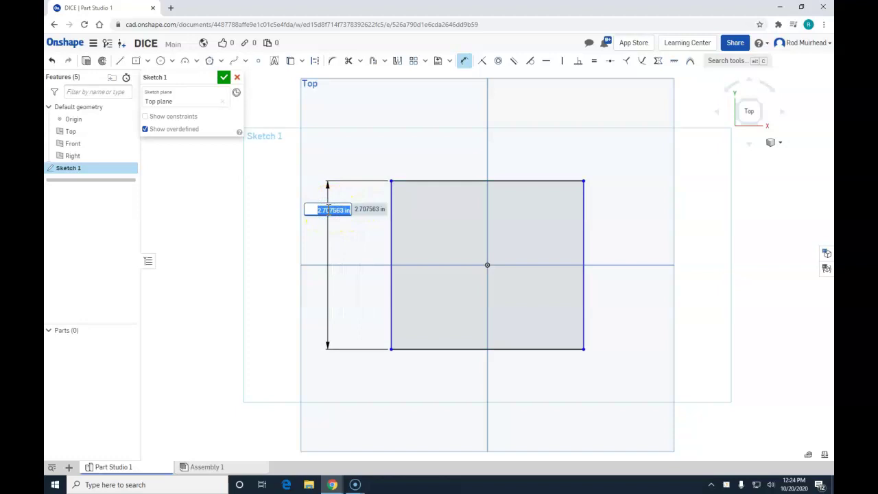
type("0.5")
key("Return")
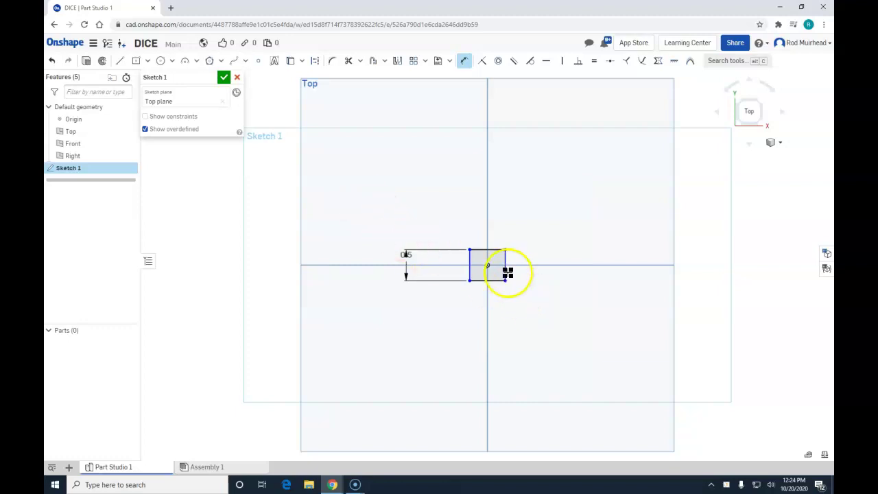
Add a 0.5 in width dimension below the rectangle, making it a square.
scroll(505, 264, "down", 1)
scroll(515, 262, "up", 1)
scroll(516, 262, "up", 2)
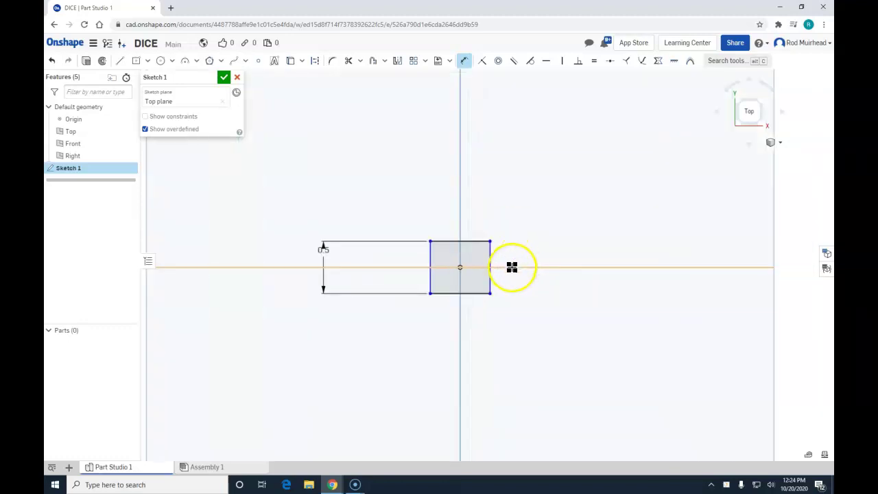
scroll(510, 264, "up", 2)
scroll(512, 267, "up", 1)
scroll(512, 267, "down", 1)
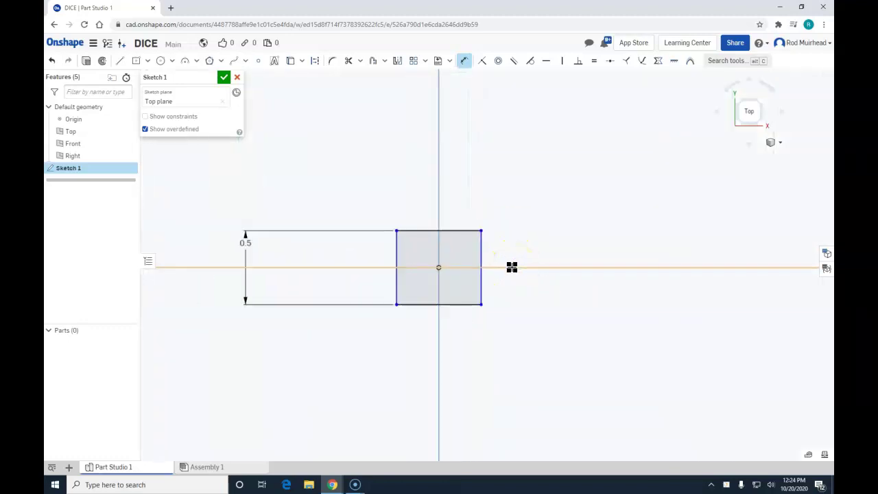
scroll(512, 267, "up", 1)
scroll(511, 267, "down", 1)
scroll(511, 266, "up", 2)
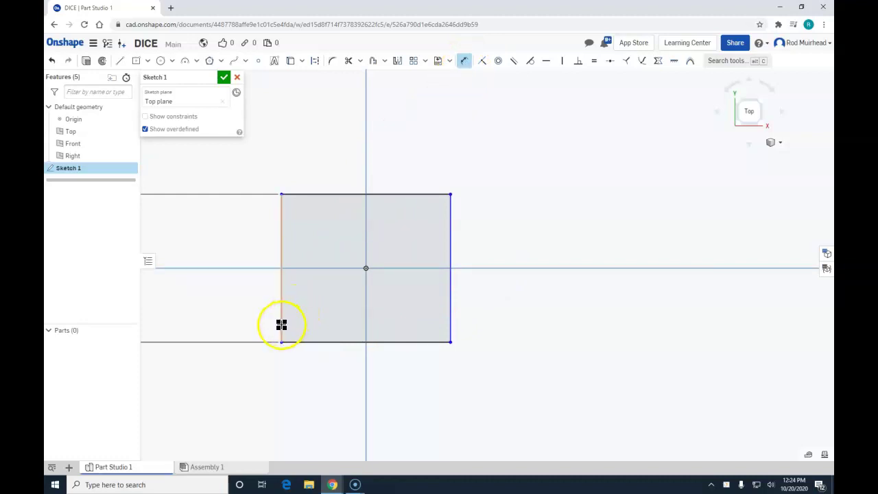
left_click_drag(281, 325, 391, 379)
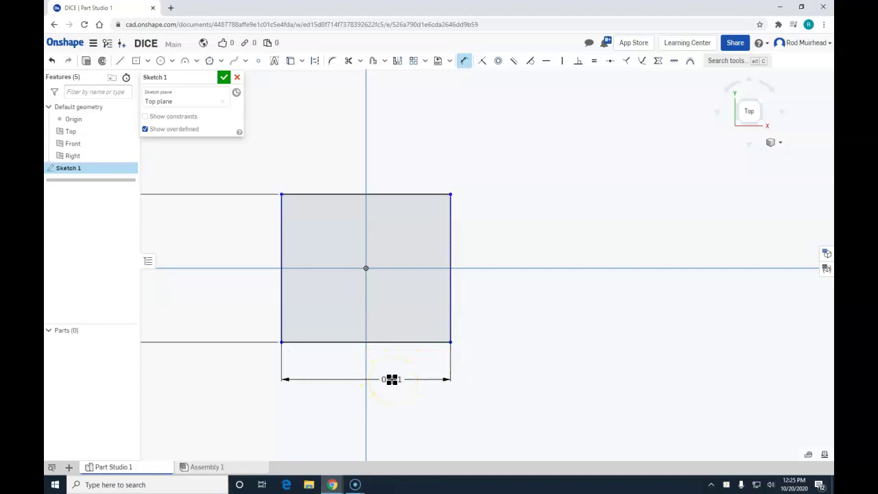
left_click(391, 379)
type("0")
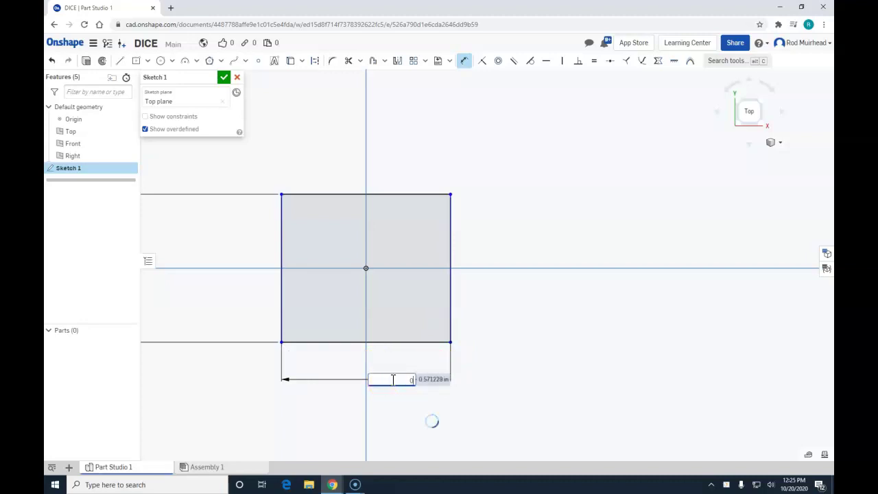
type(".5")
key("Return")
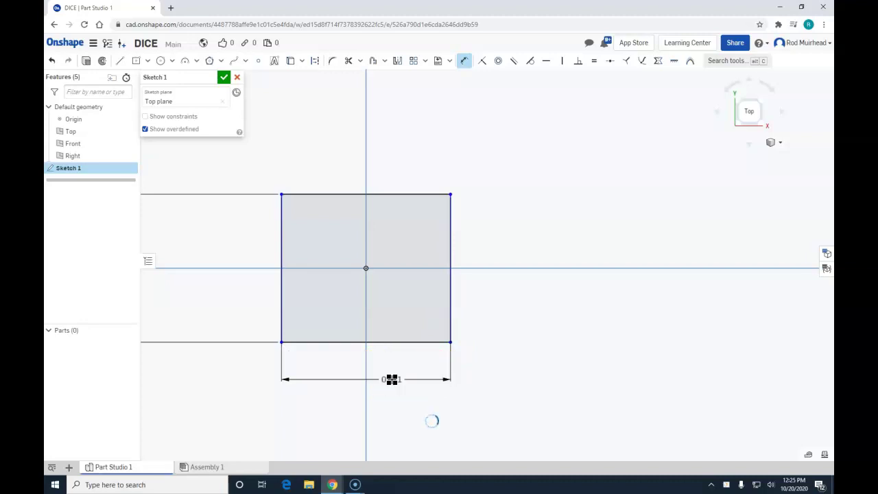
left_click(392, 377)
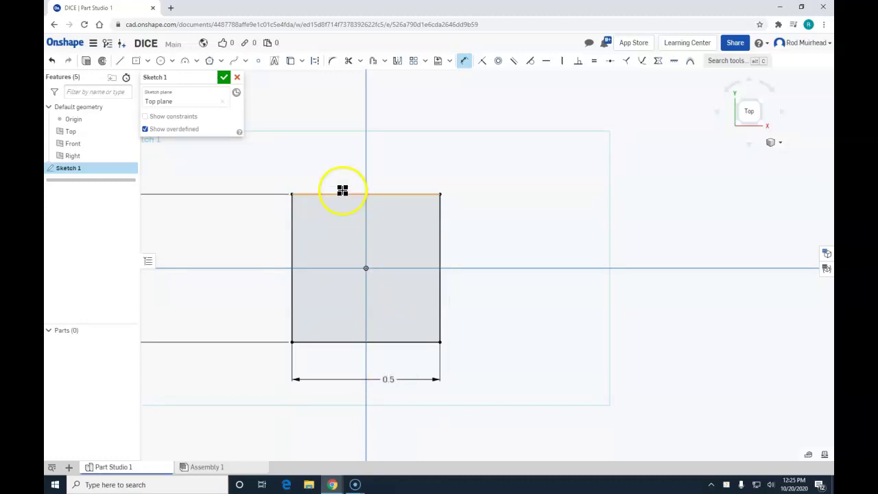
Close Sketch 1 and switch to a zoomed-in isometric view.
left_click(223, 80)
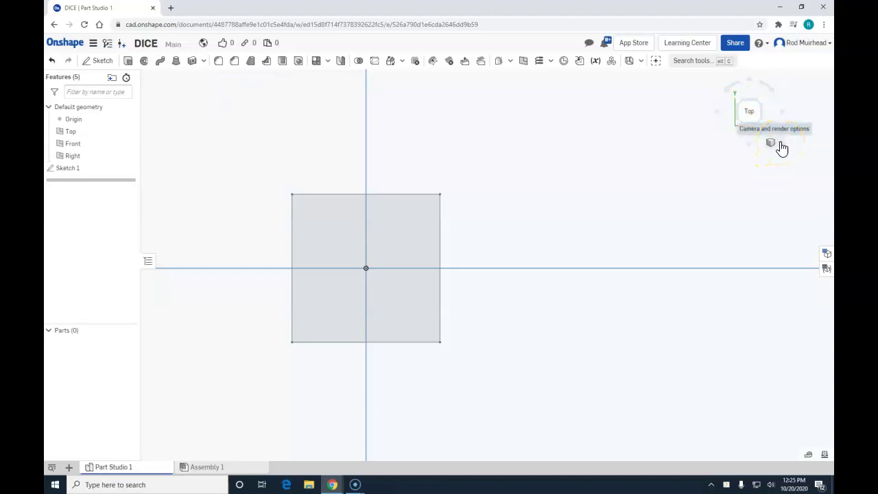
left_click(782, 148)
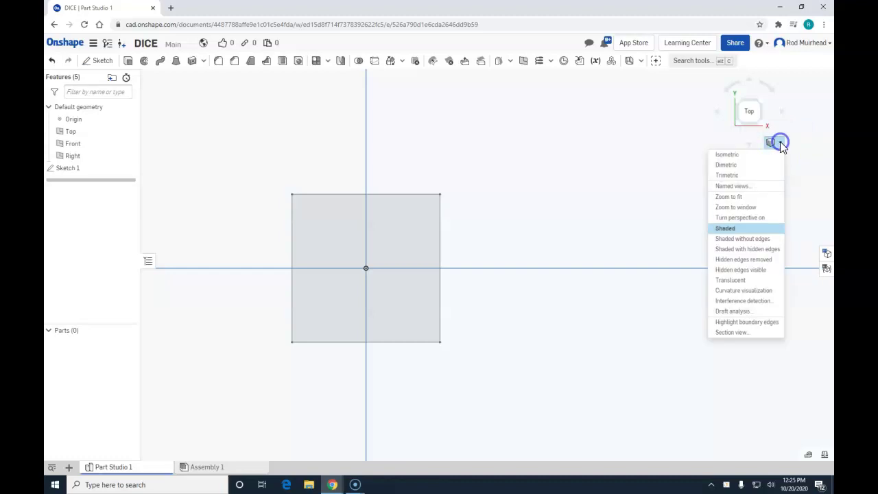
left_click(731, 156)
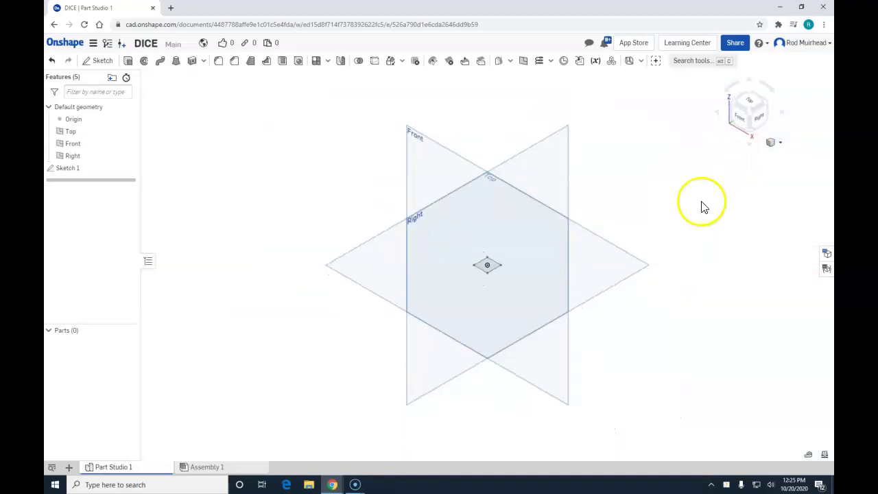
scroll(490, 271, "down", 2)
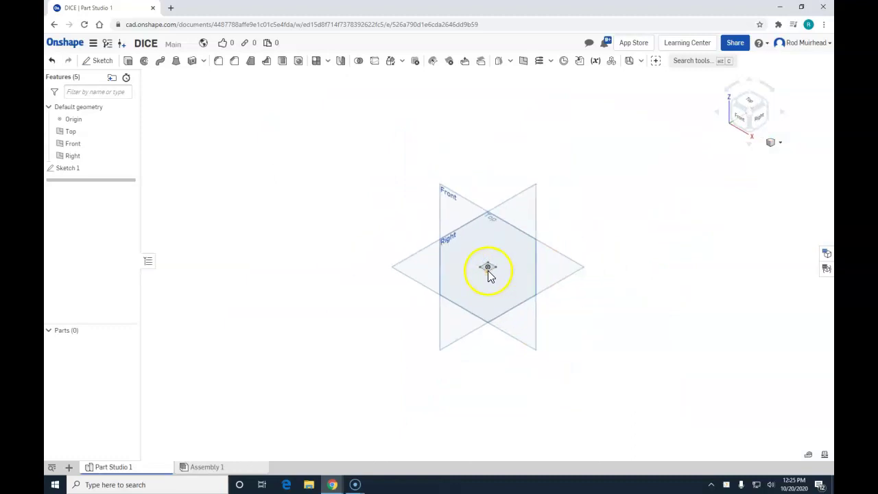
scroll(490, 273, "up", 4)
scroll(490, 273, "up", 4)
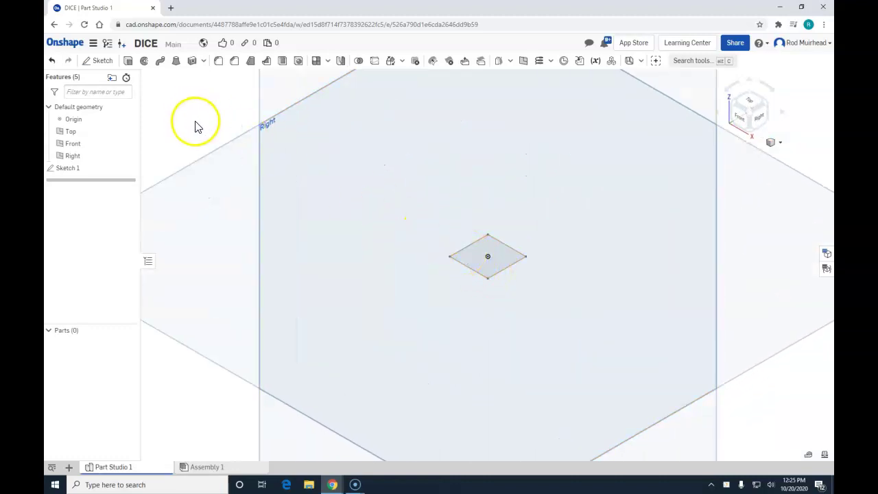
Extrude the square sketch as a new part, Blind to 0.5 in depth.
left_click(131, 63)
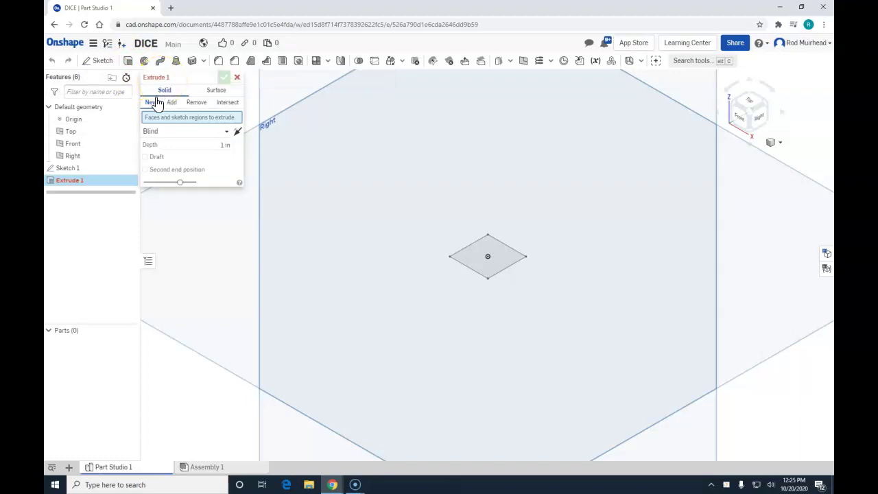
left_click(152, 107)
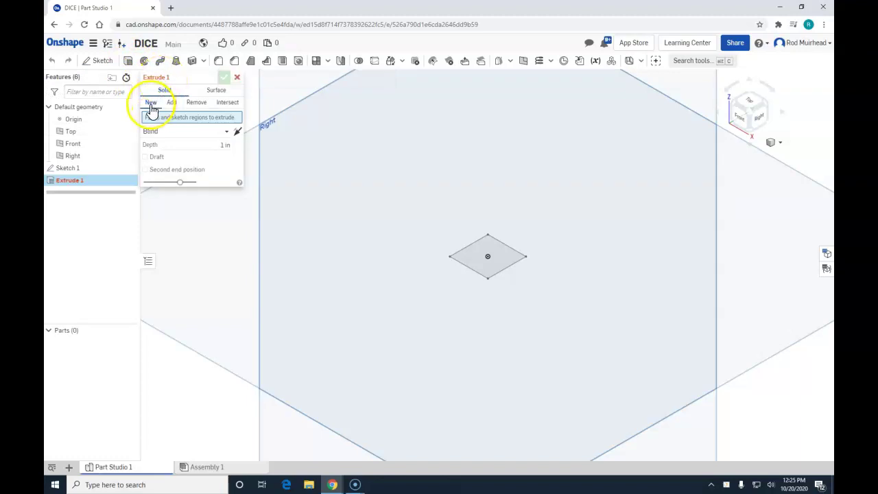
left_click(229, 133)
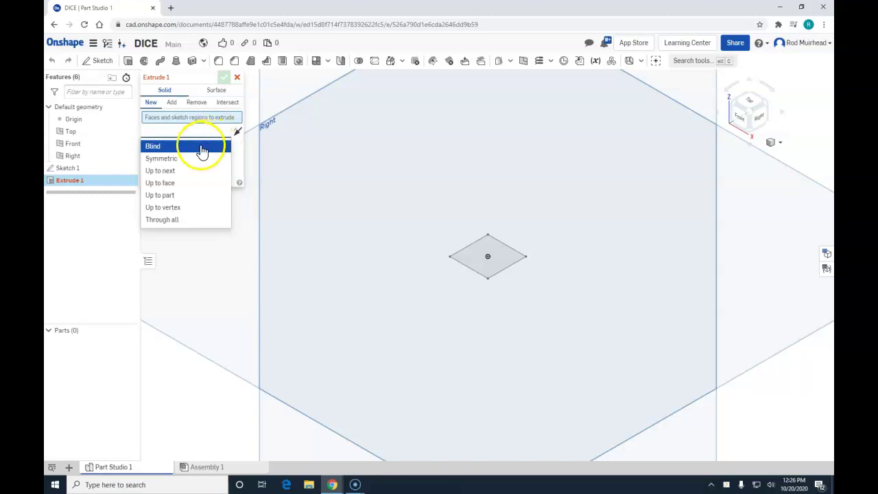
left_click(201, 144)
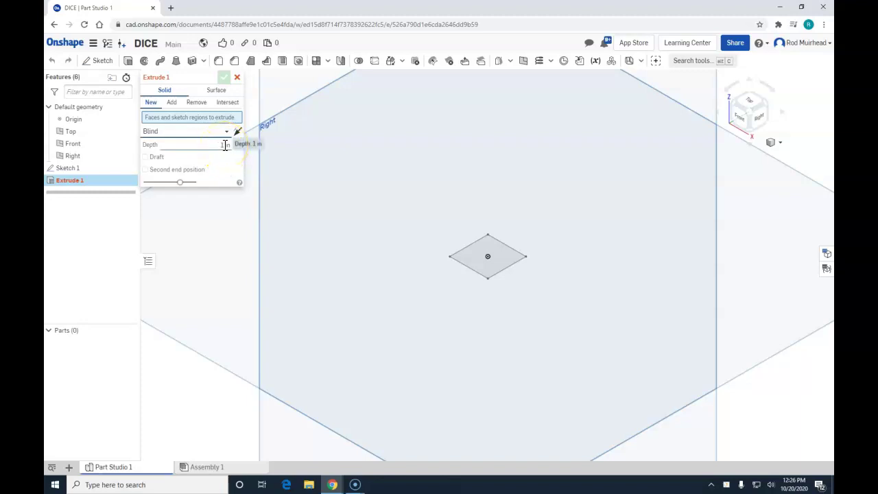
left_click(225, 145)
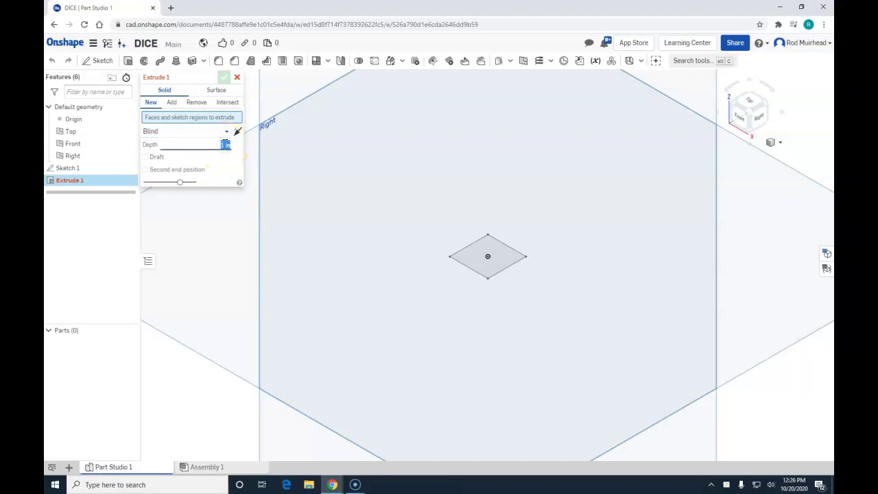
type("0.5")
left_click(484, 255)
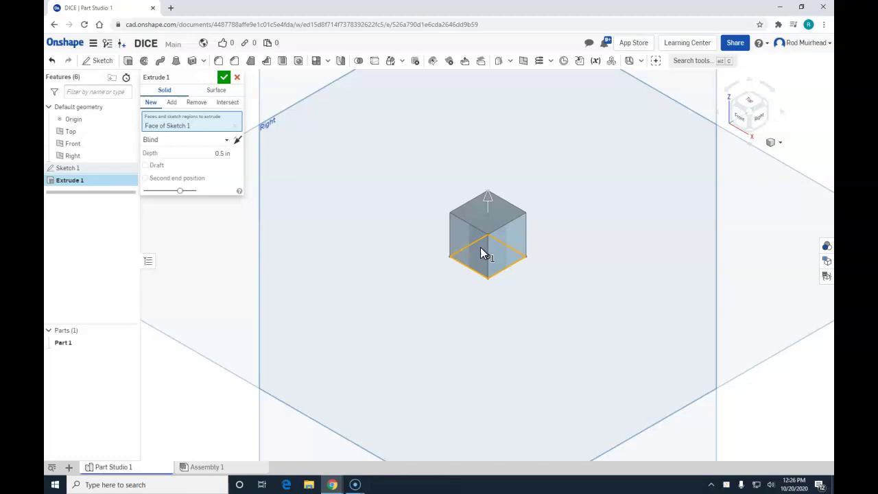
left_click(457, 258)
key("Return")
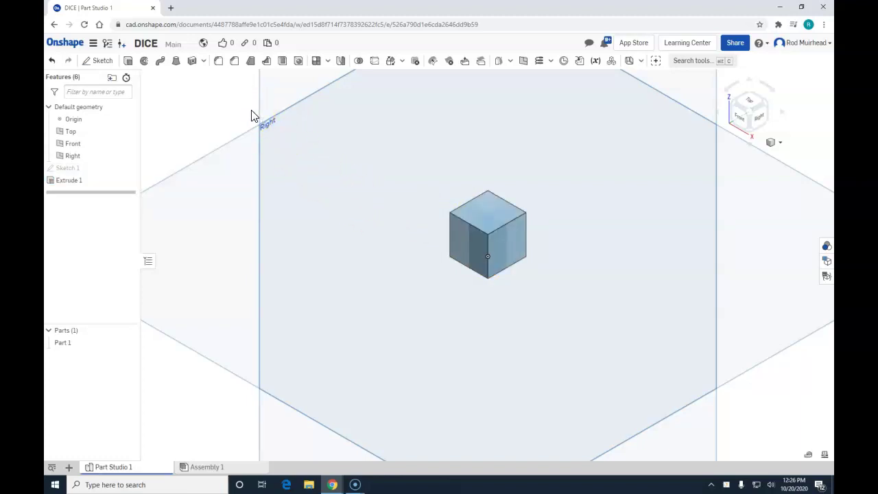